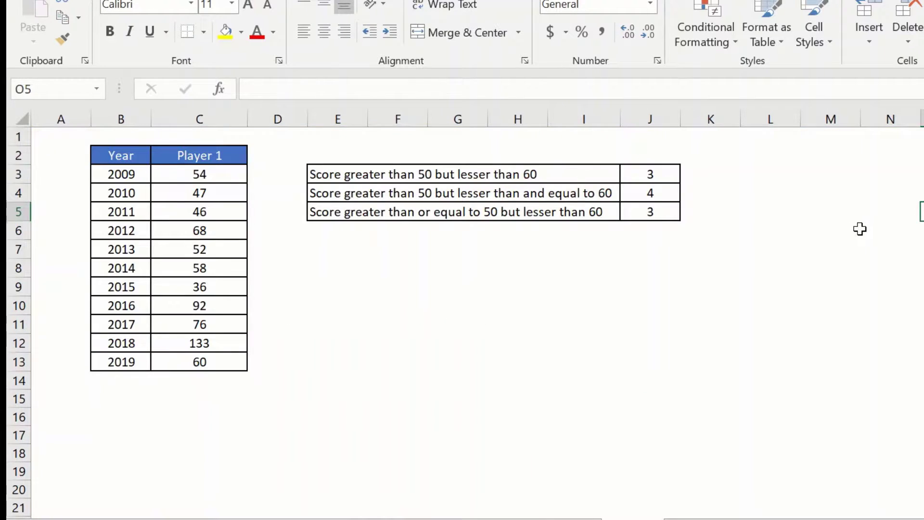
Step: Review the 2009 row and the counts, then deselect away from the table
left_click(890, 174)
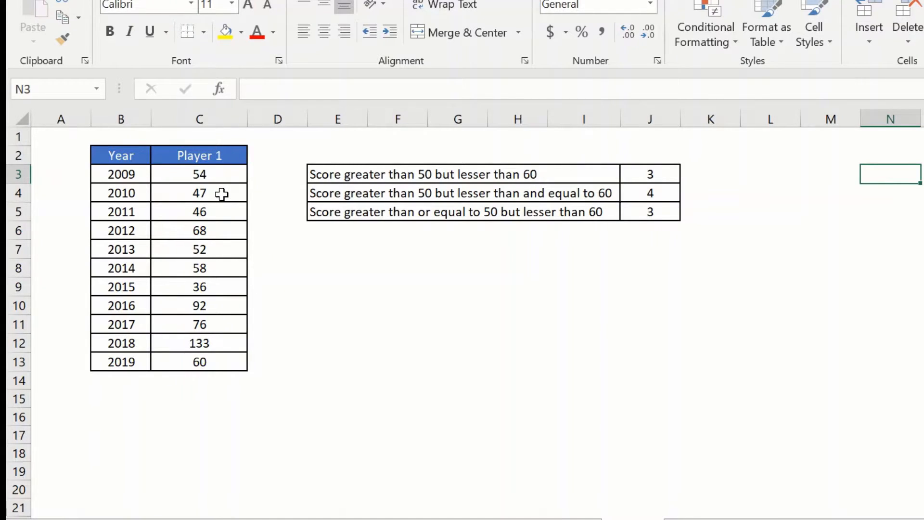
left_click(122, 174)
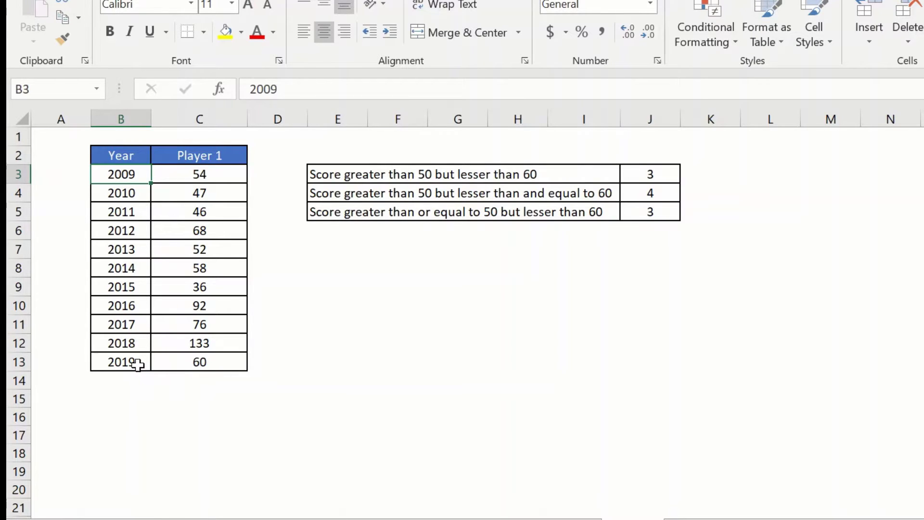
left_click(138, 365)
left_click(390, 367)
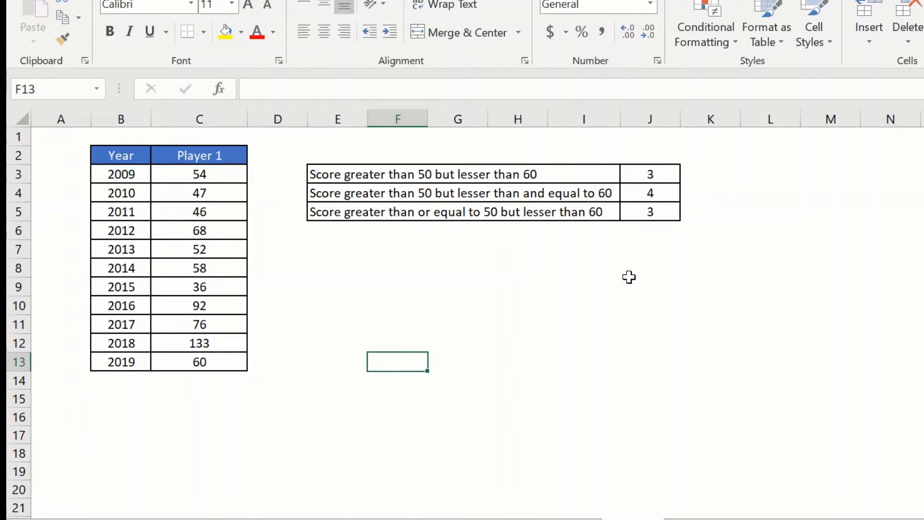
Step: Change the 2009 score from 54 to 50 and move to the empty cell beside the first count
left_click(217, 174)
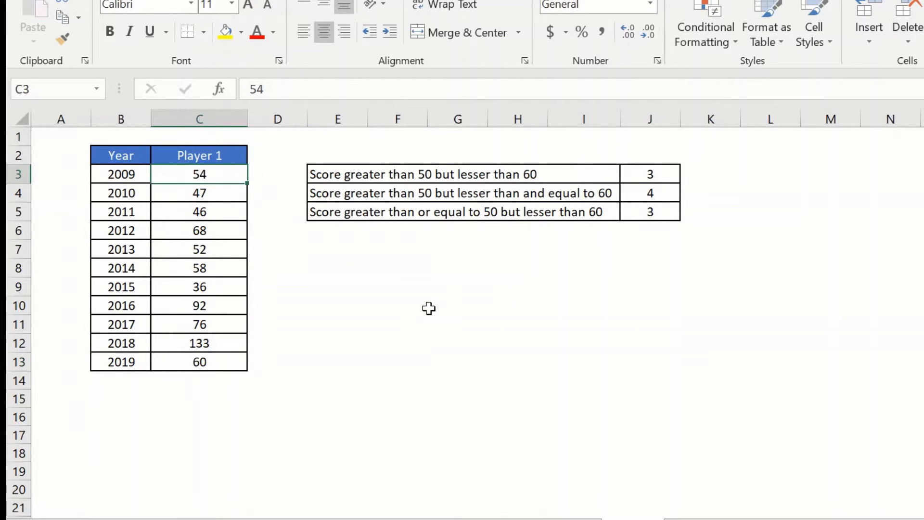
type("50")
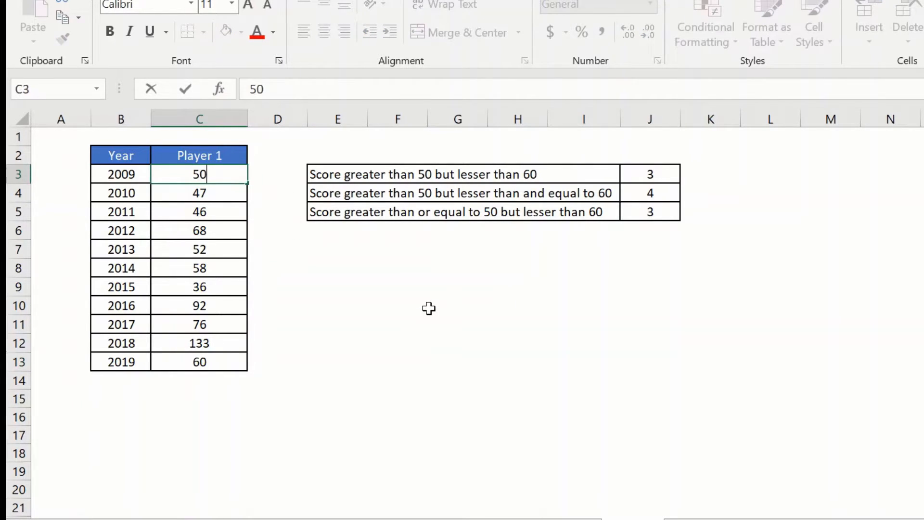
left_click(429, 309)
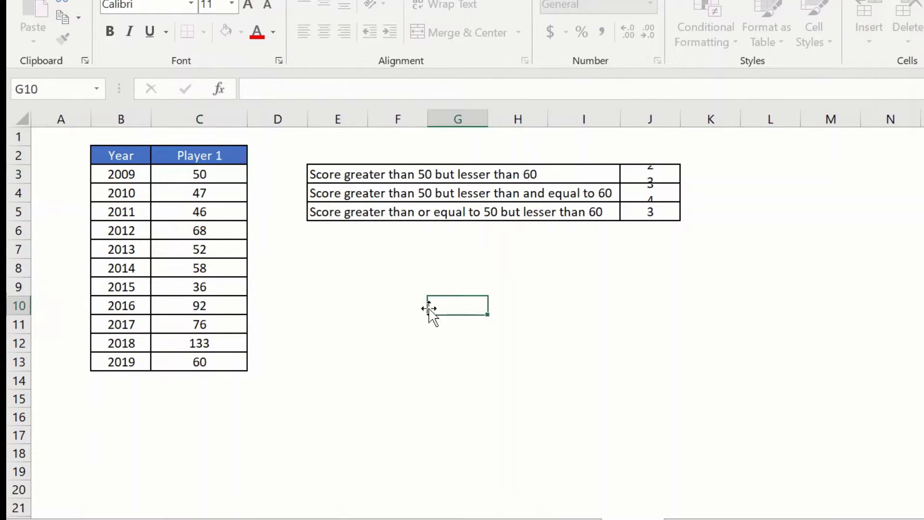
left_click(735, 173)
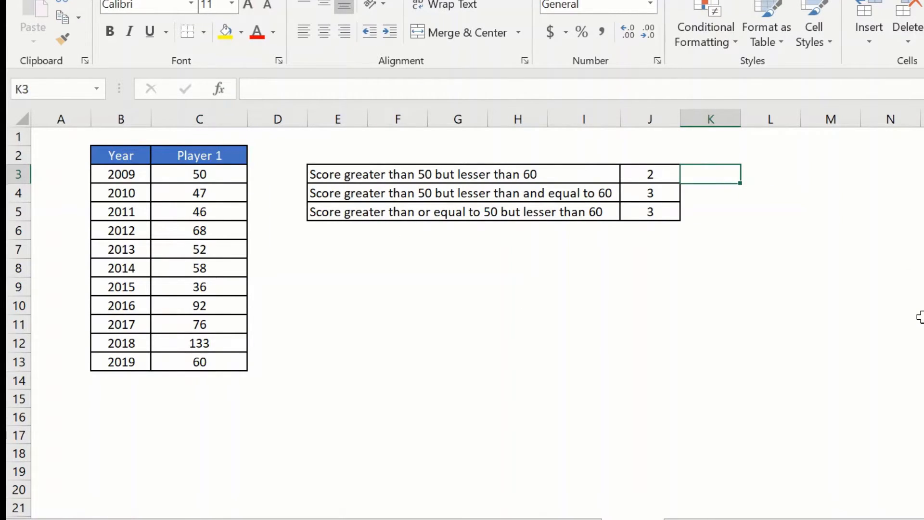
type("=cou")
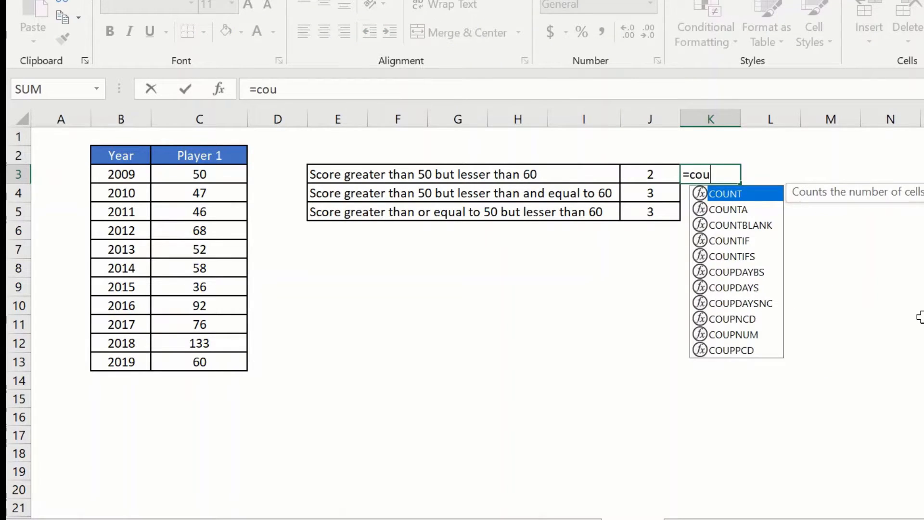
type("ntif")
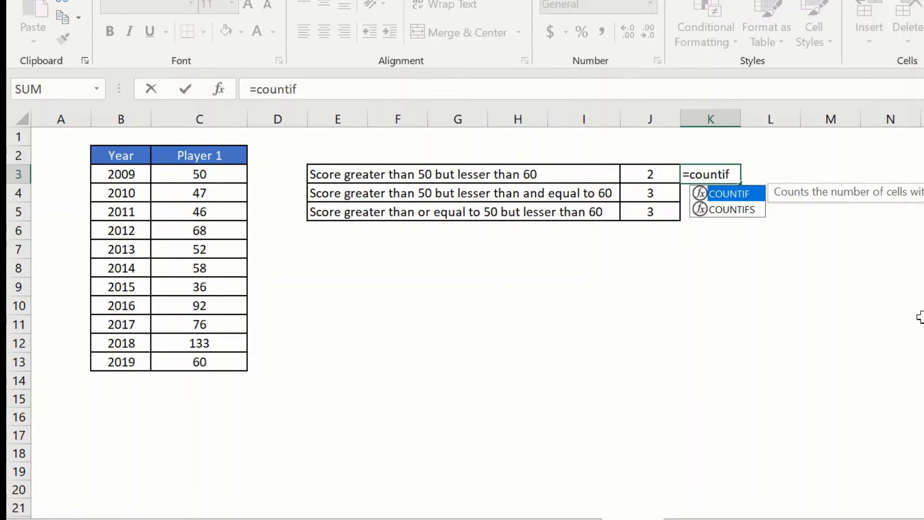
Step: Build =COUNTIFS(C3:C13,">50",C3:C13,"<60") in K3, returning 2
double_click(737, 210)
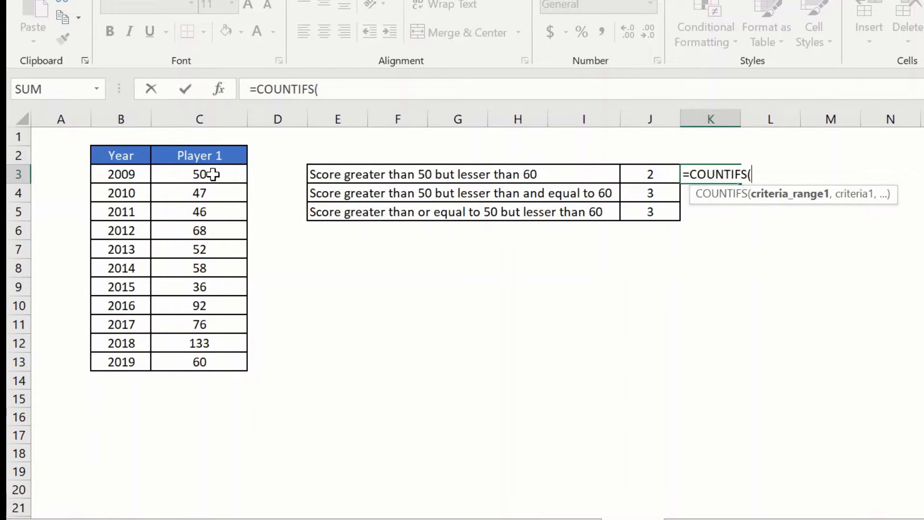
left_click_drag(212, 175, 219, 363)
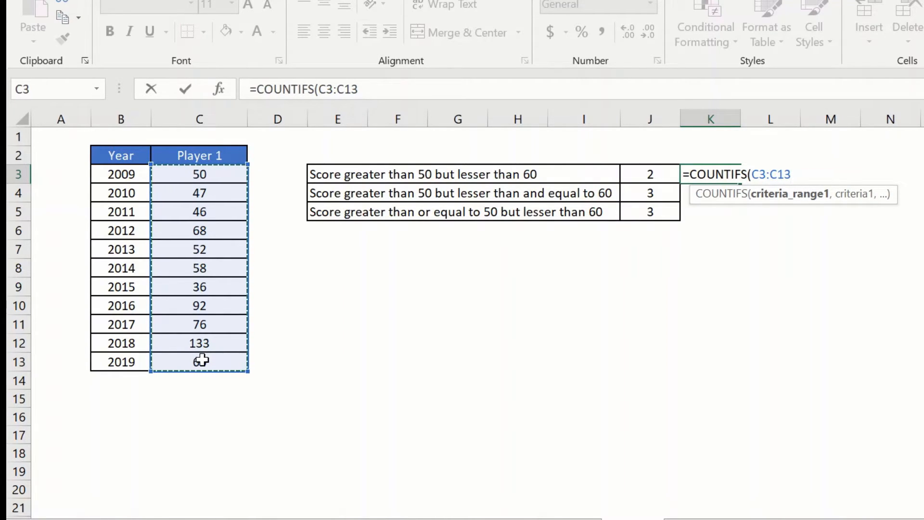
type(",")
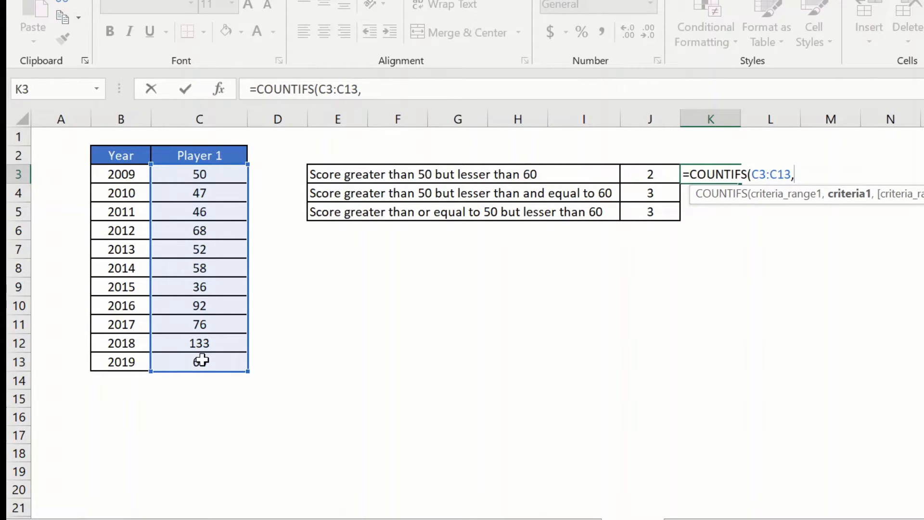
type("\"")
type(">")
type("50")
type("\"")
type(",")
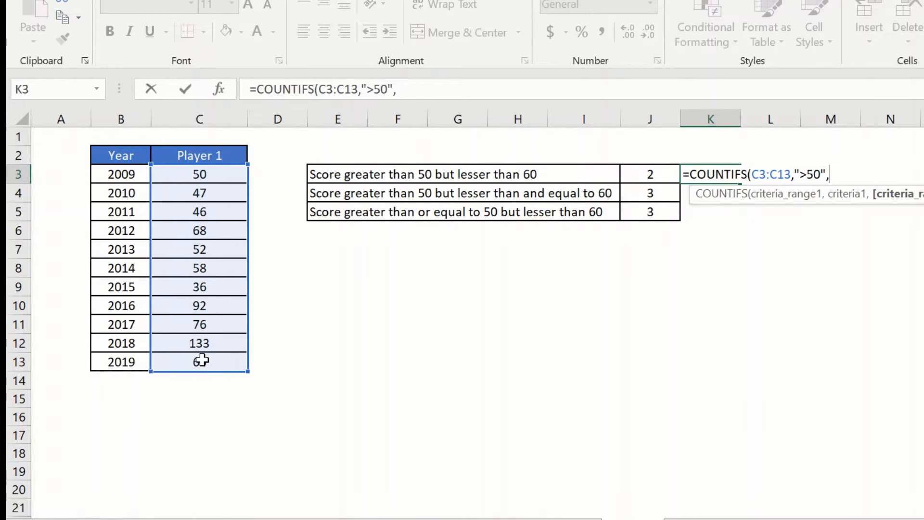
left_click(200, 174)
left_click_drag(200, 175, 196, 363)
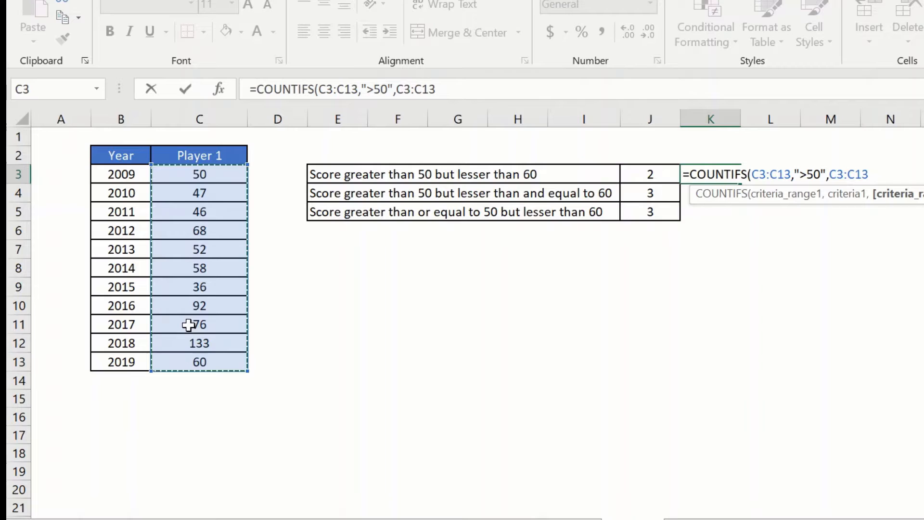
type(",")
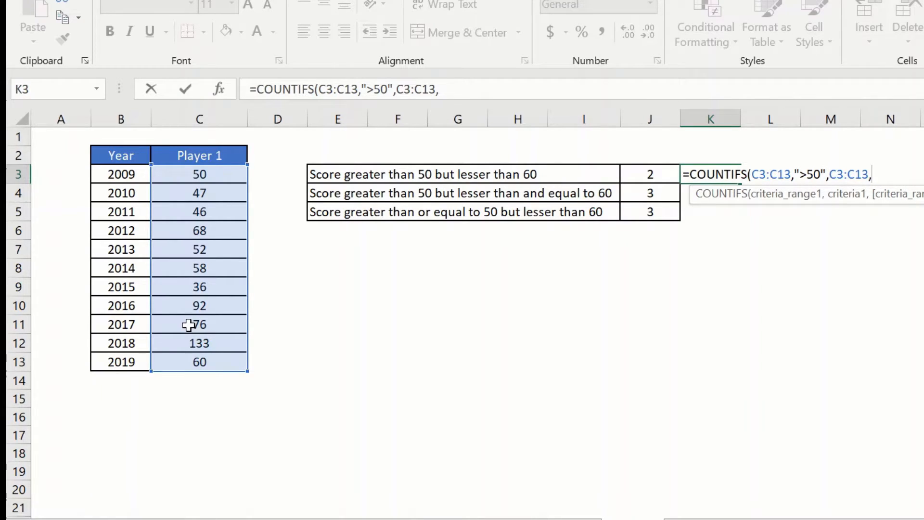
type("\"<")
type("60")
type("\"")
type(")")
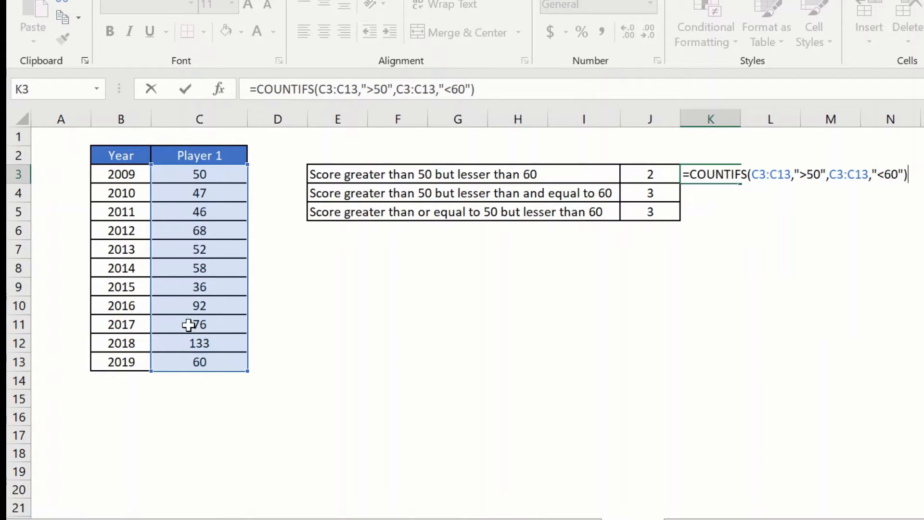
key("Return")
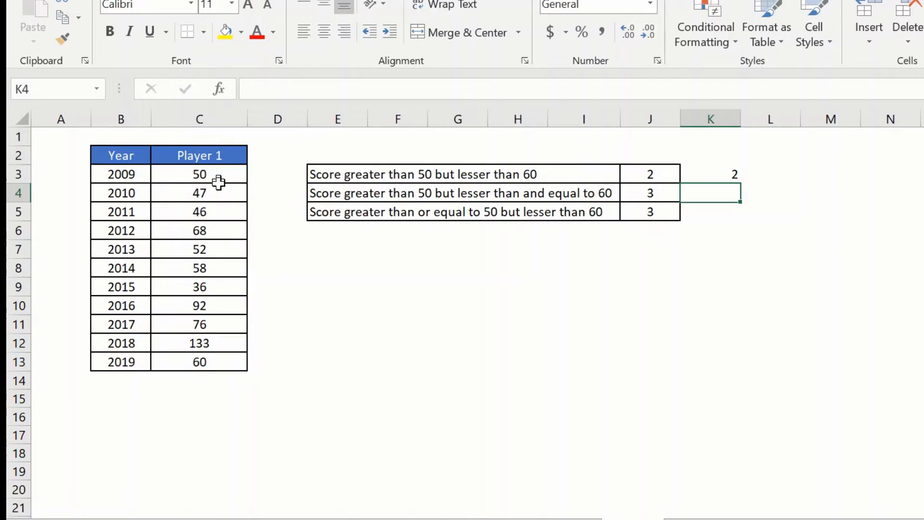
left_click(216, 249)
left_click(218, 268)
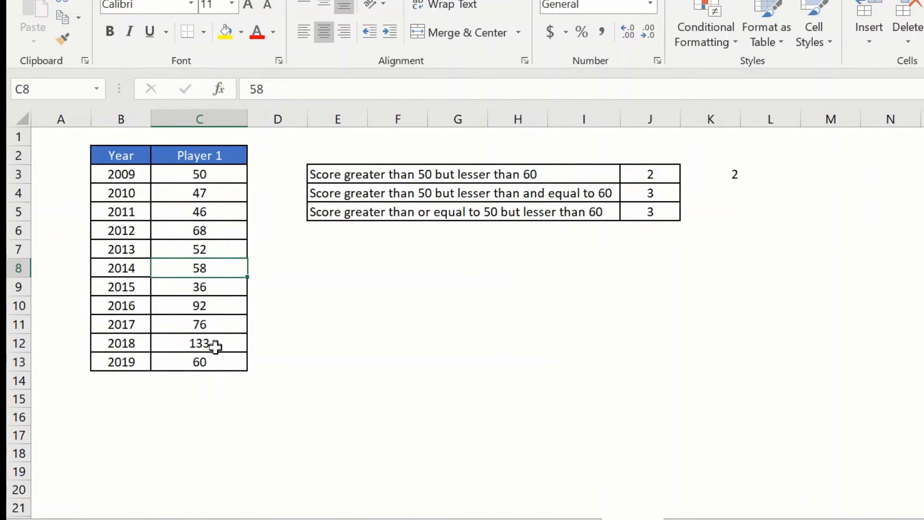
left_click(189, 175)
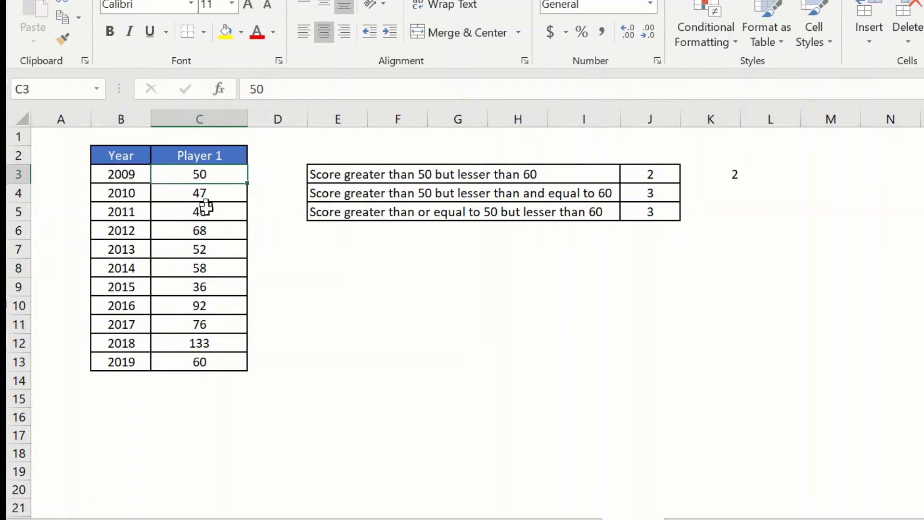
left_click(217, 365)
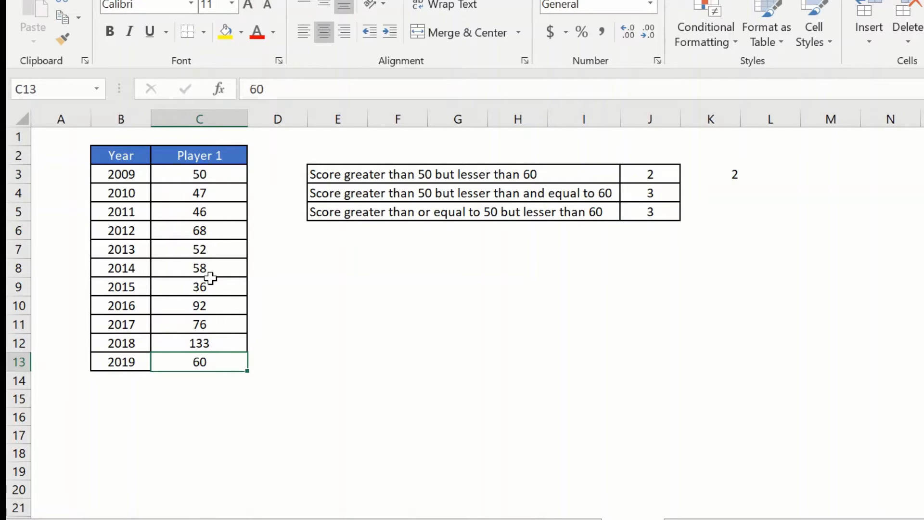
left_click_drag(213, 253, 212, 270)
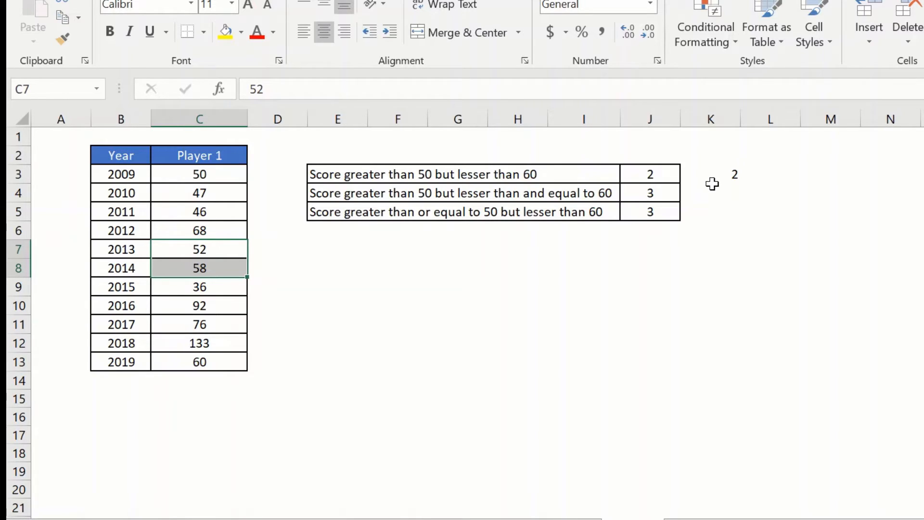
left_click(242, 174)
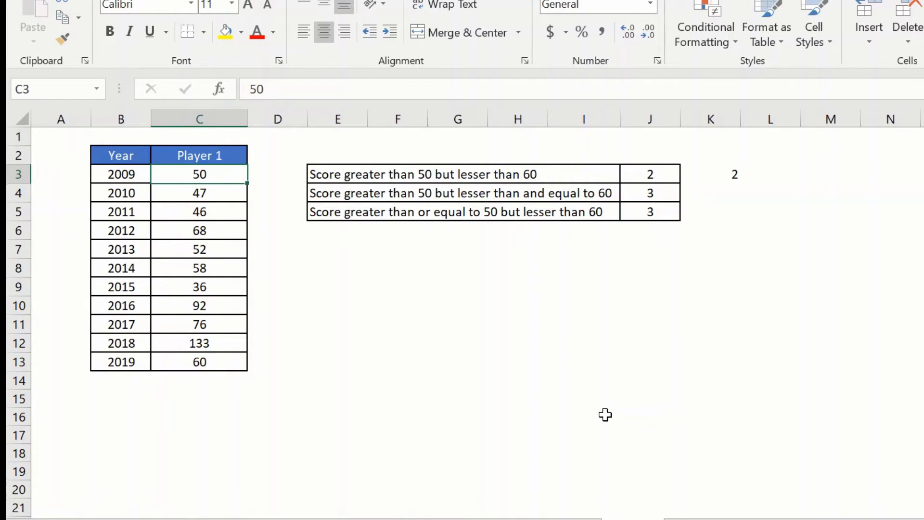
Step: Edit the 2009 score to 51 so the counts read 3, 4, 3
key("F2")
key("BackSpace")
type("1")
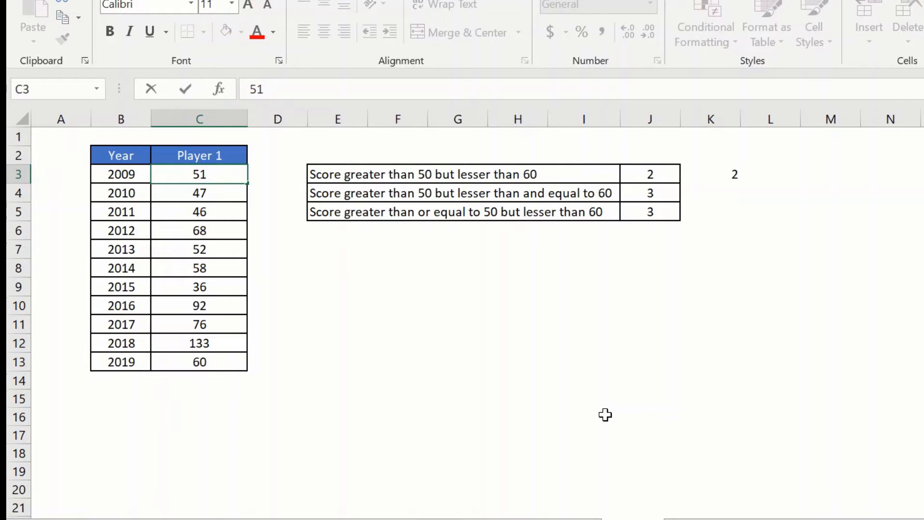
key("Return")
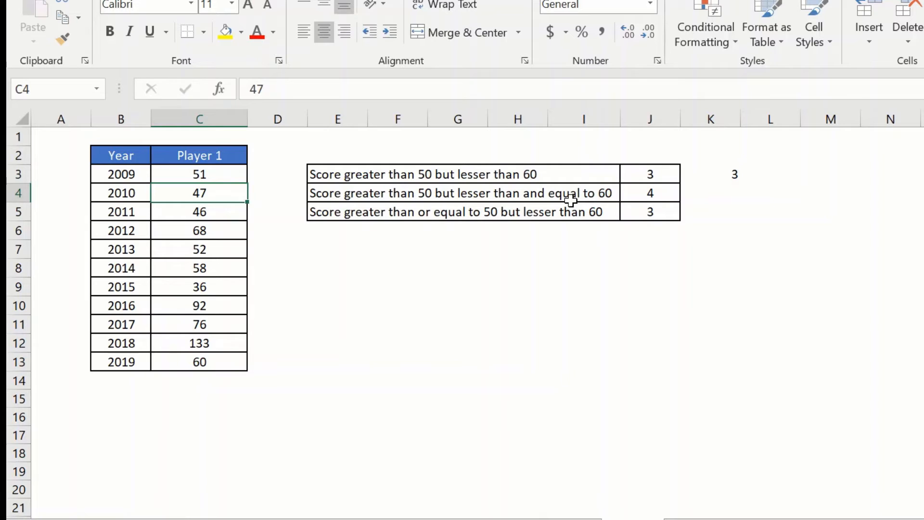
Step: Reopen J4's COUNTIFS formula (>50, <=60) and commit it, still returning 4
left_click(654, 193)
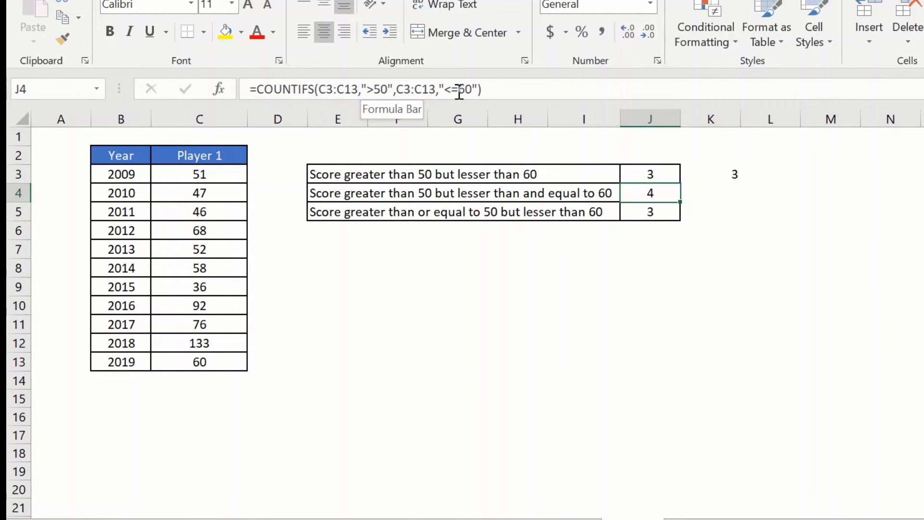
left_click(450, 91)
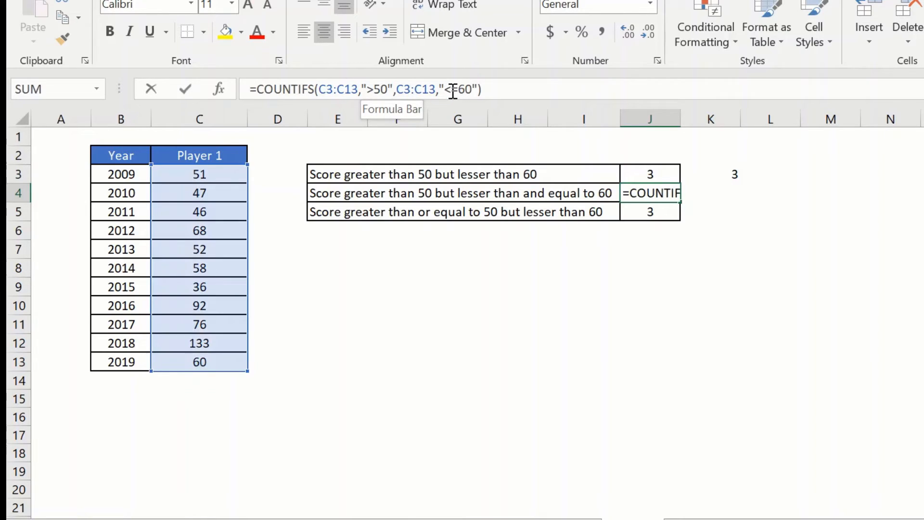
type("=")
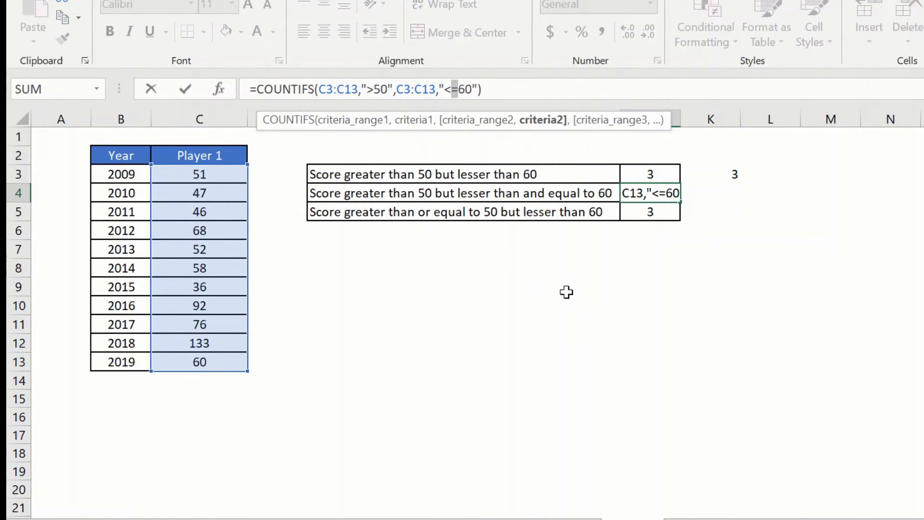
key("ctrl+Return")
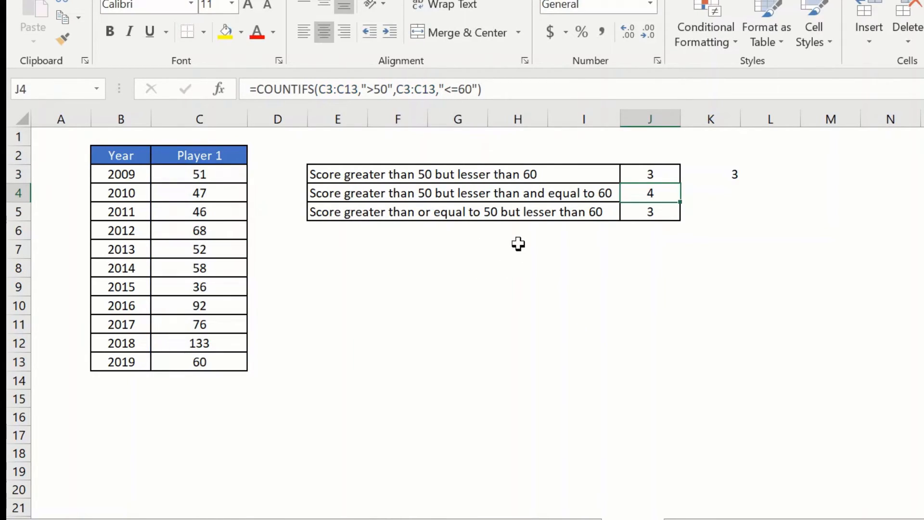
Step: Change the 2018 score from 133 to 60, raising the second count to 5
left_click(218, 342)
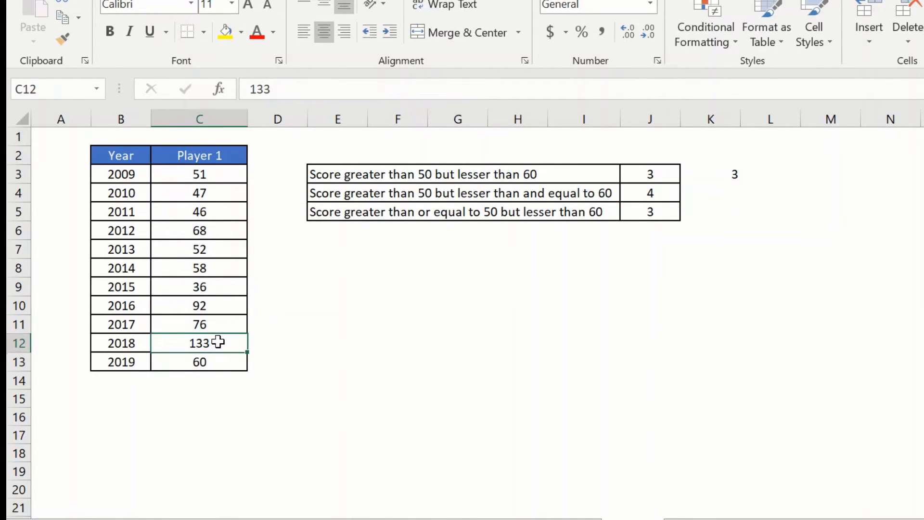
type("6")
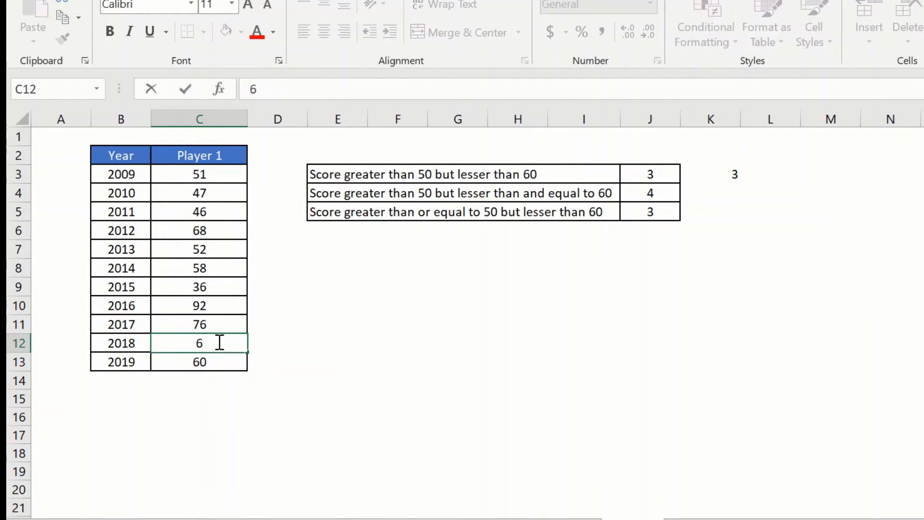
type("0")
key("Return")
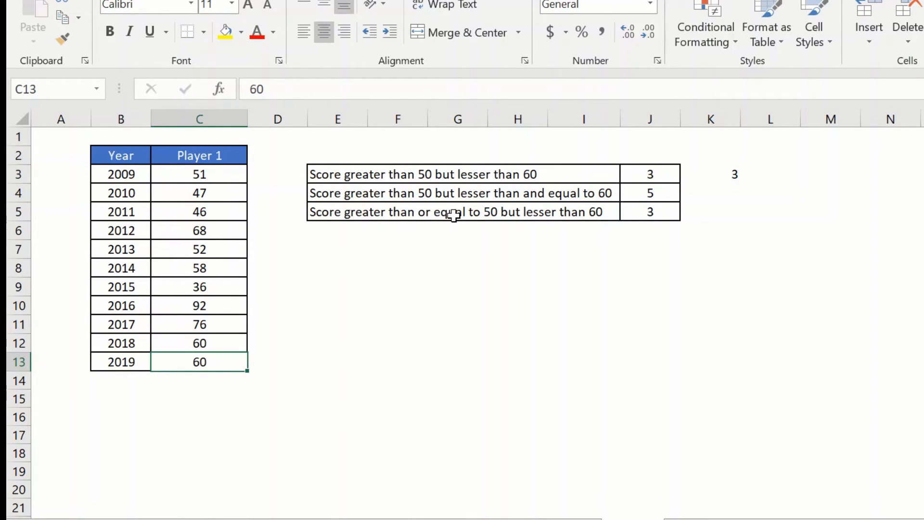
Step: Select J5 and start editing its first criterion toward ">=50"
left_click(636, 211)
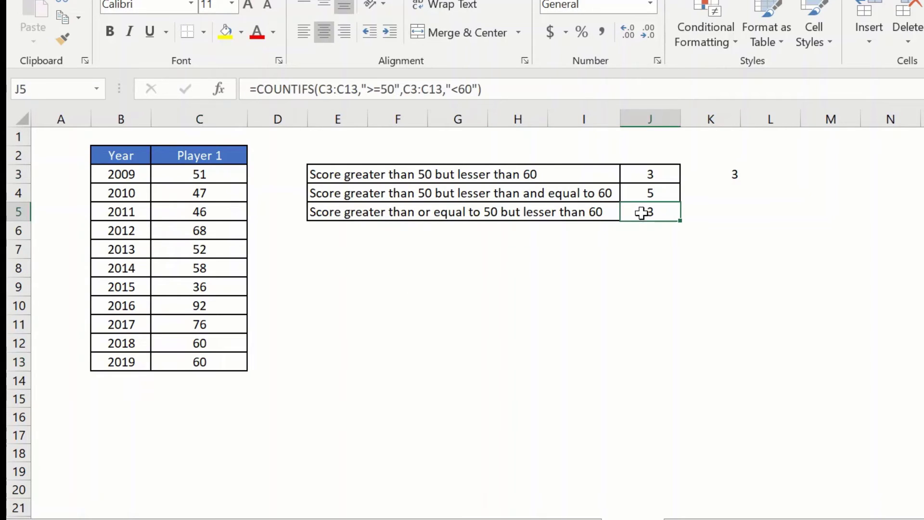
left_click(376, 90)
type("=")
left_click(367, 89)
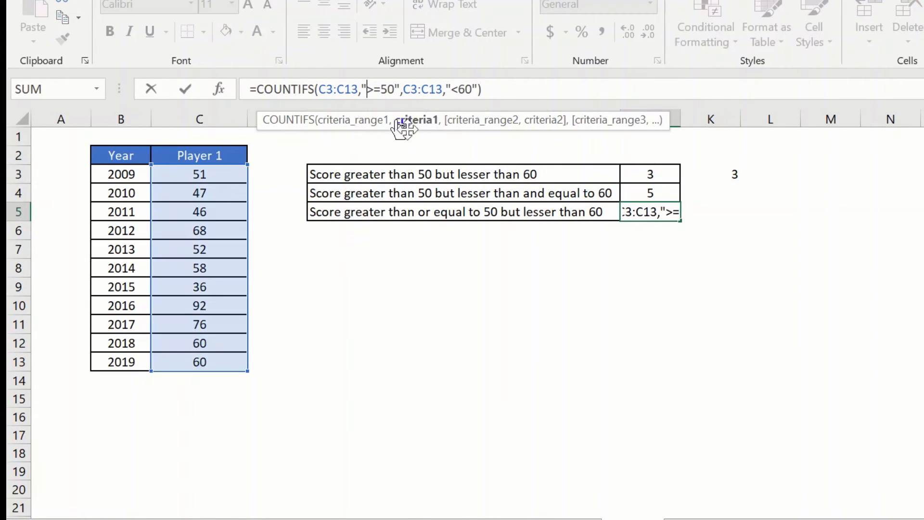
type("=")
key("Right")
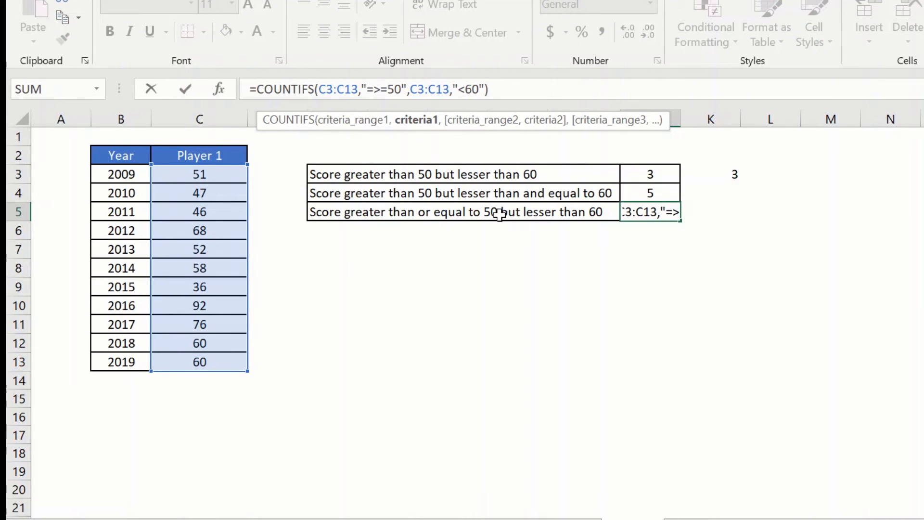
key("Delete")
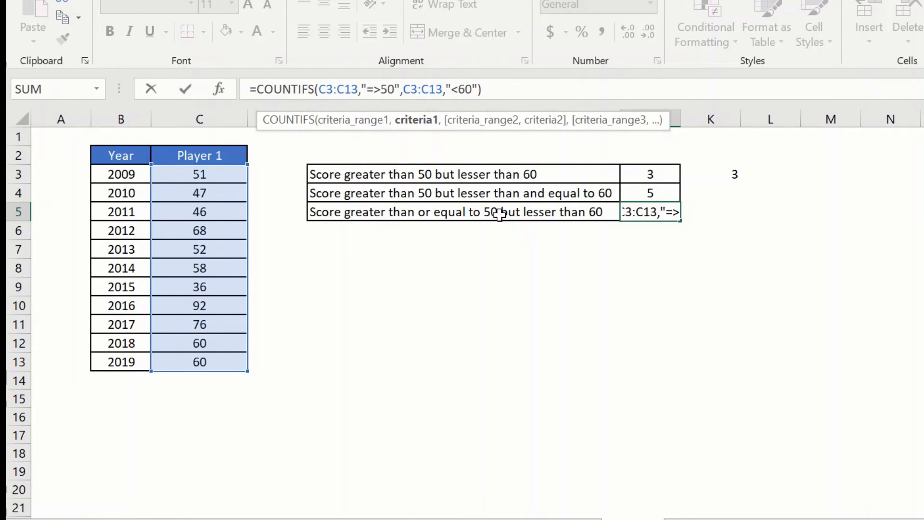
key("Return")
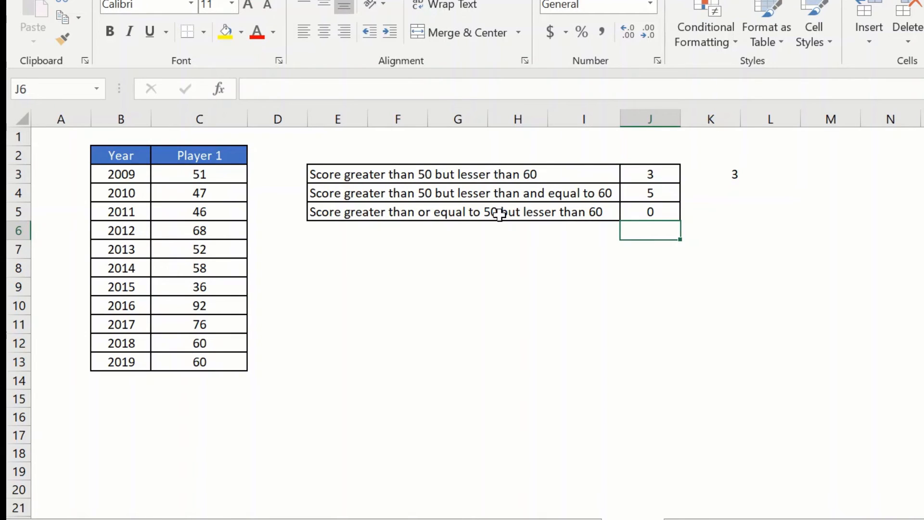
key("Up")
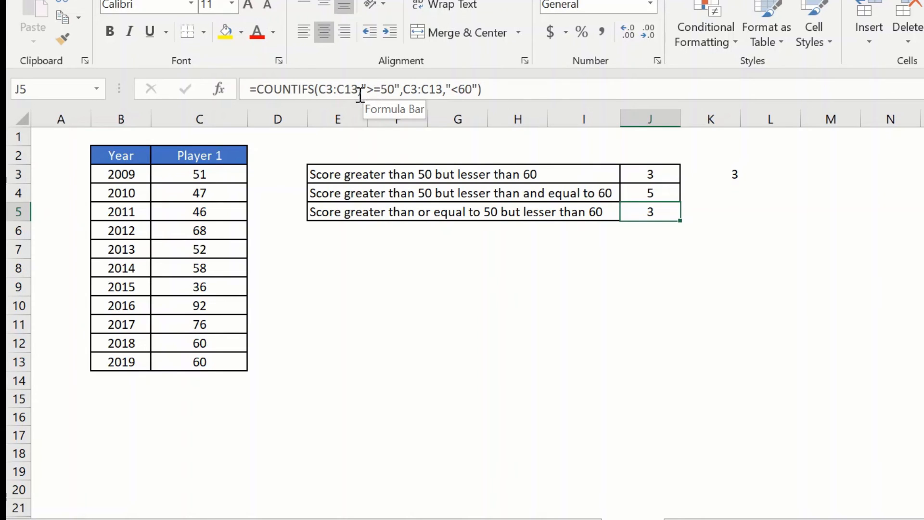
left_click(654, 194)
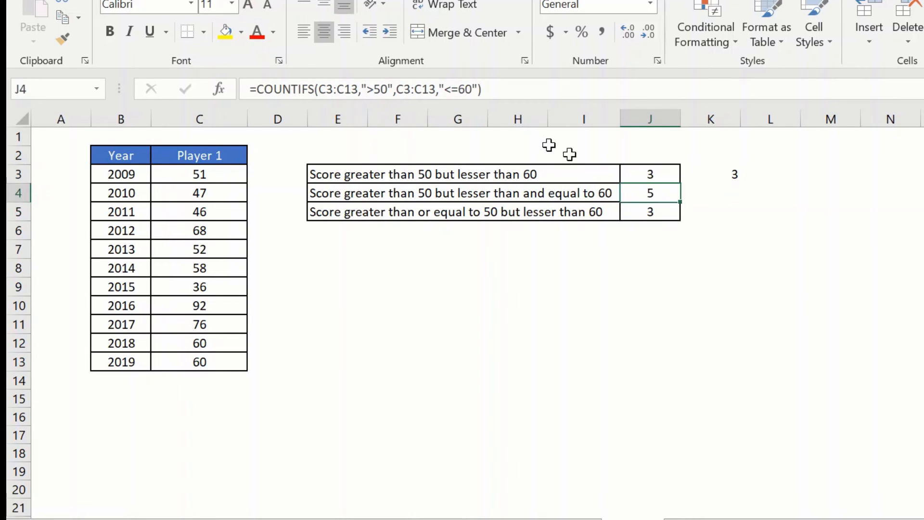
left_click(452, 89)
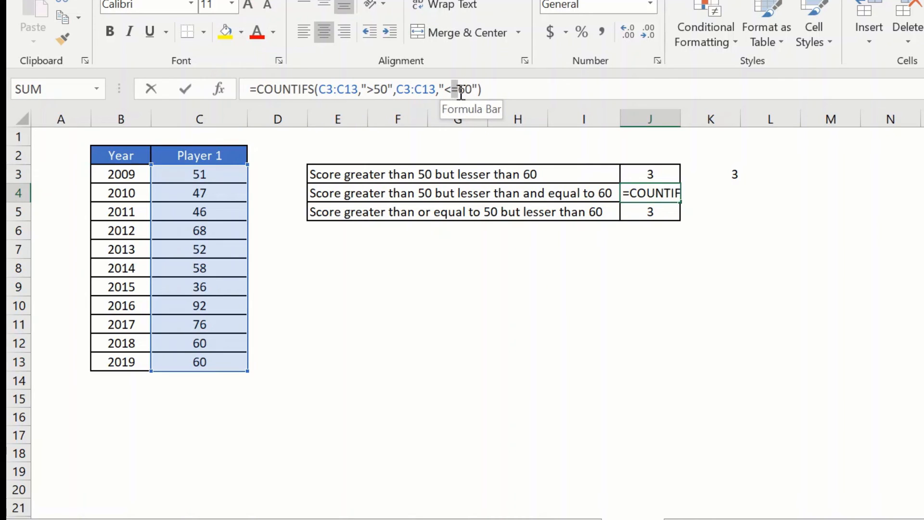
left_click(626, 280)
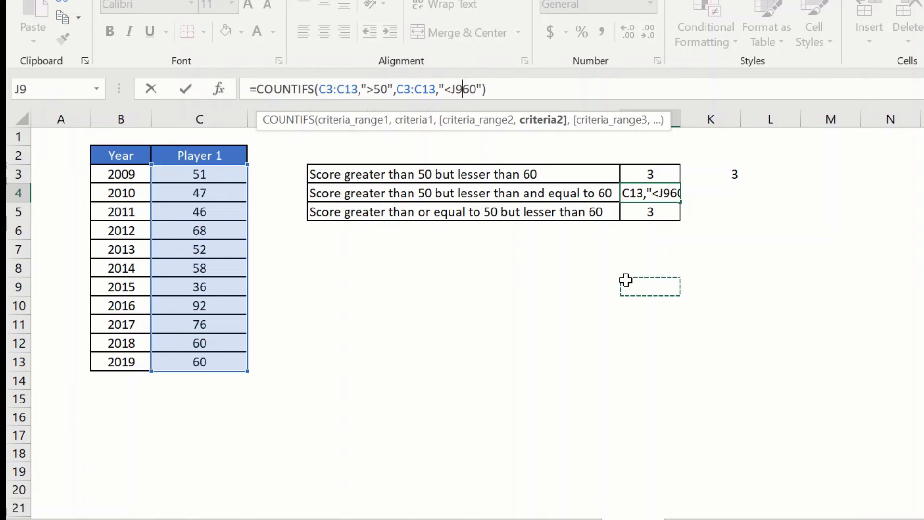
key("Escape")
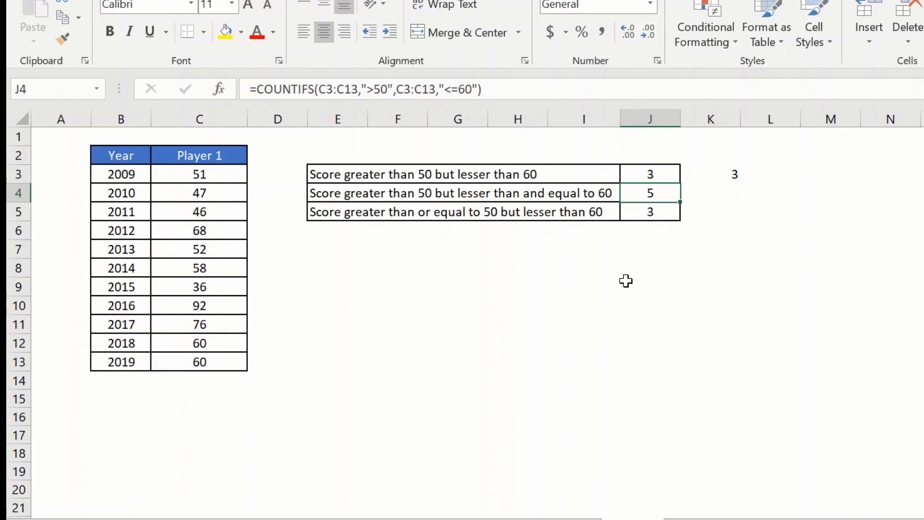